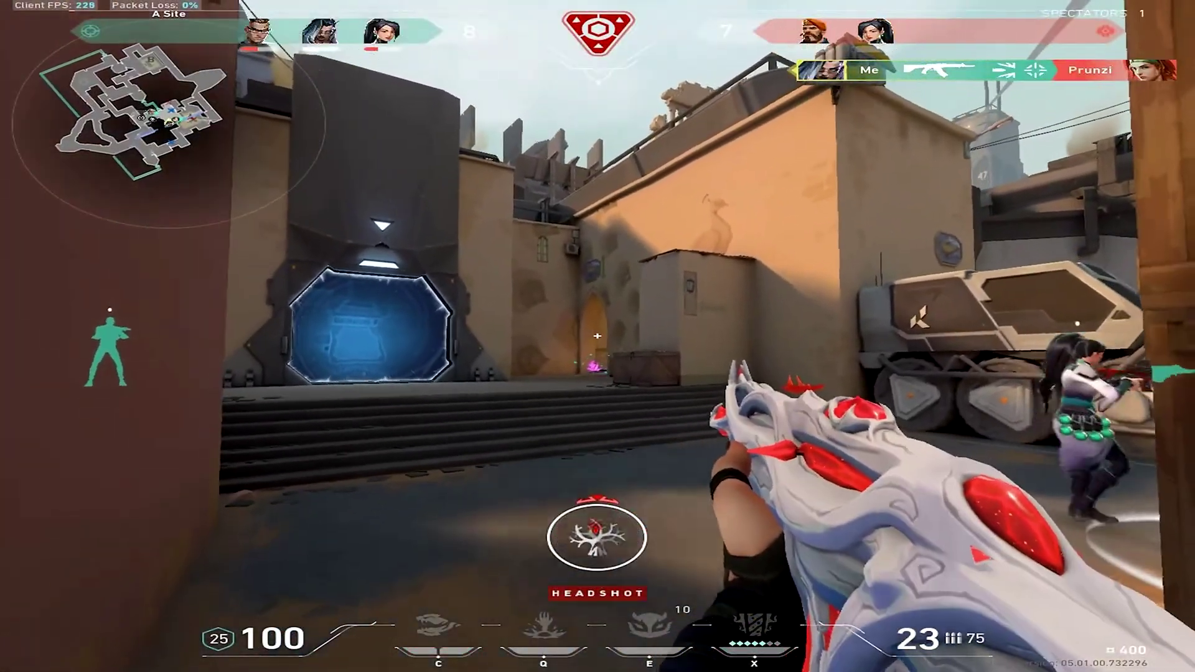
Advance to the wooden crate, strafe out and shoot the enemy beside it
key("w")
key("a")
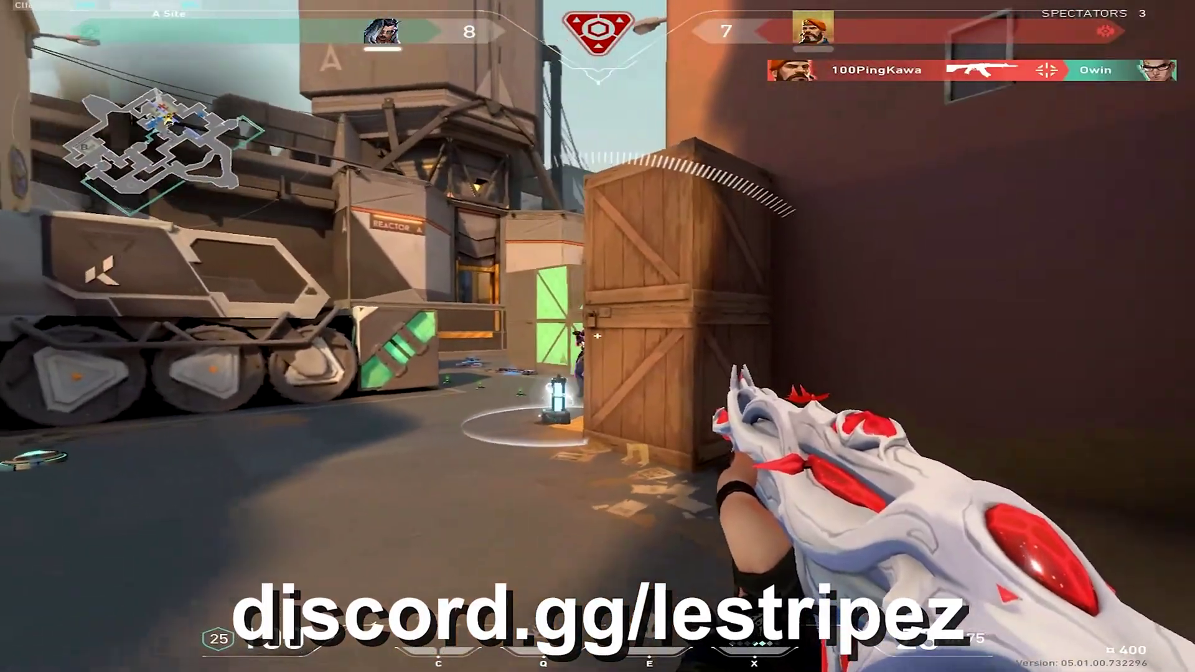
left_click(598, 337)
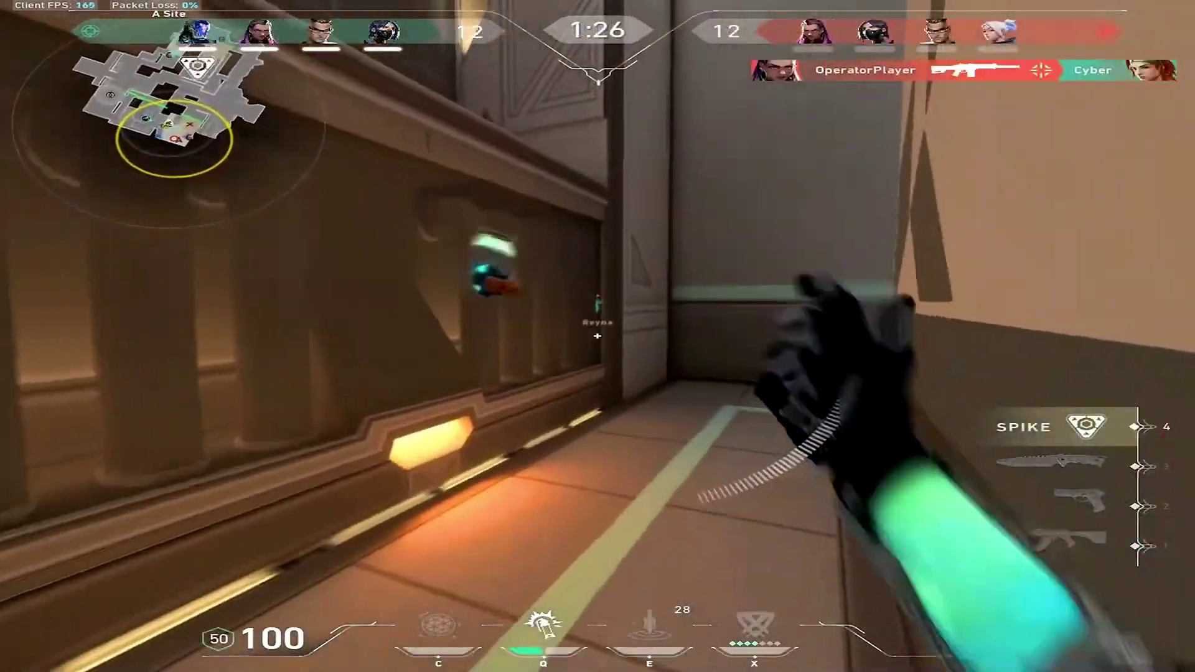
Switch to the Vandal and take down enemies, including one down the corridor
key("1")
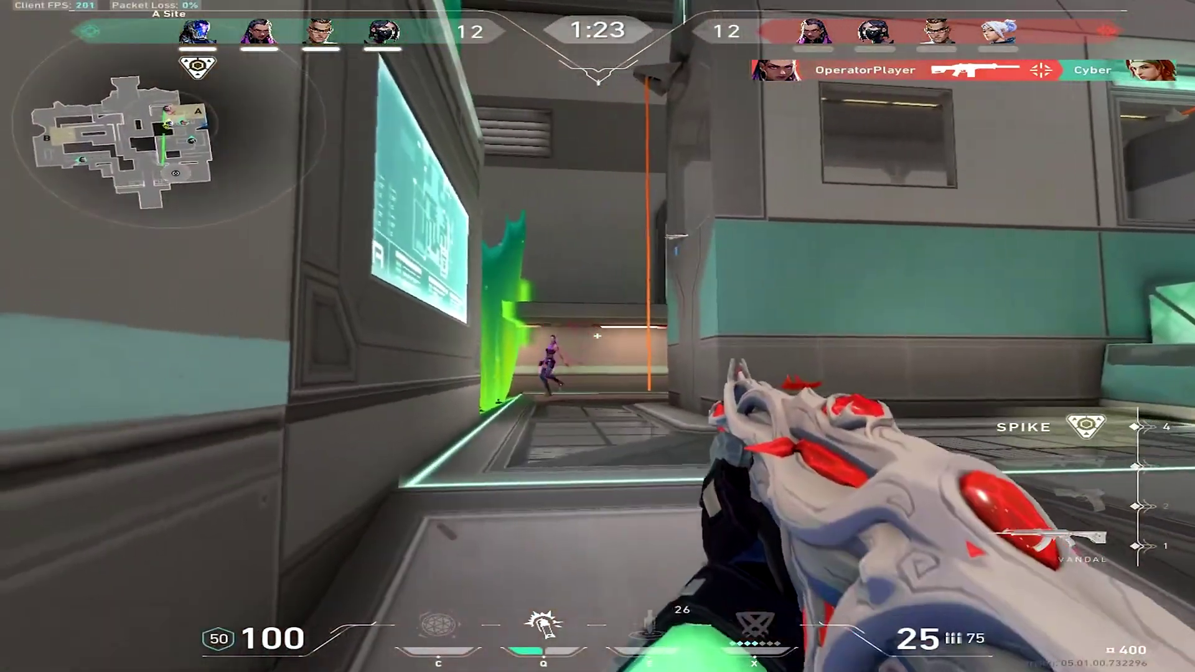
left_click(598, 336)
left_click(597, 336)
left_click(598, 336)
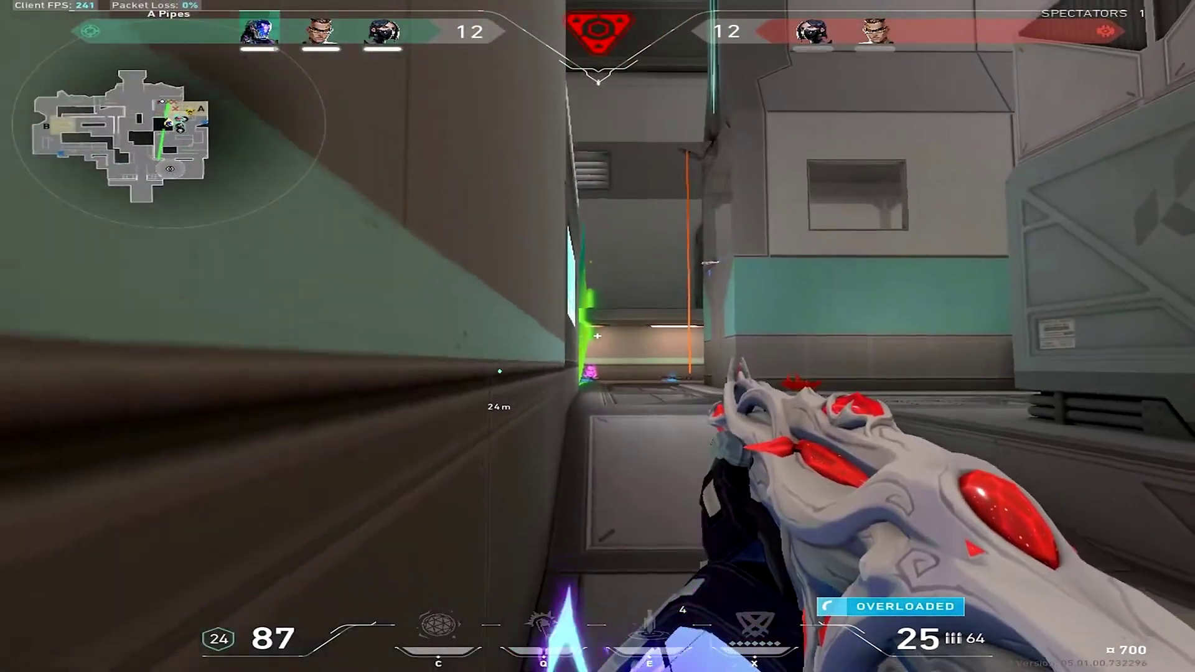
left_click(597, 337)
left_click(597, 336)
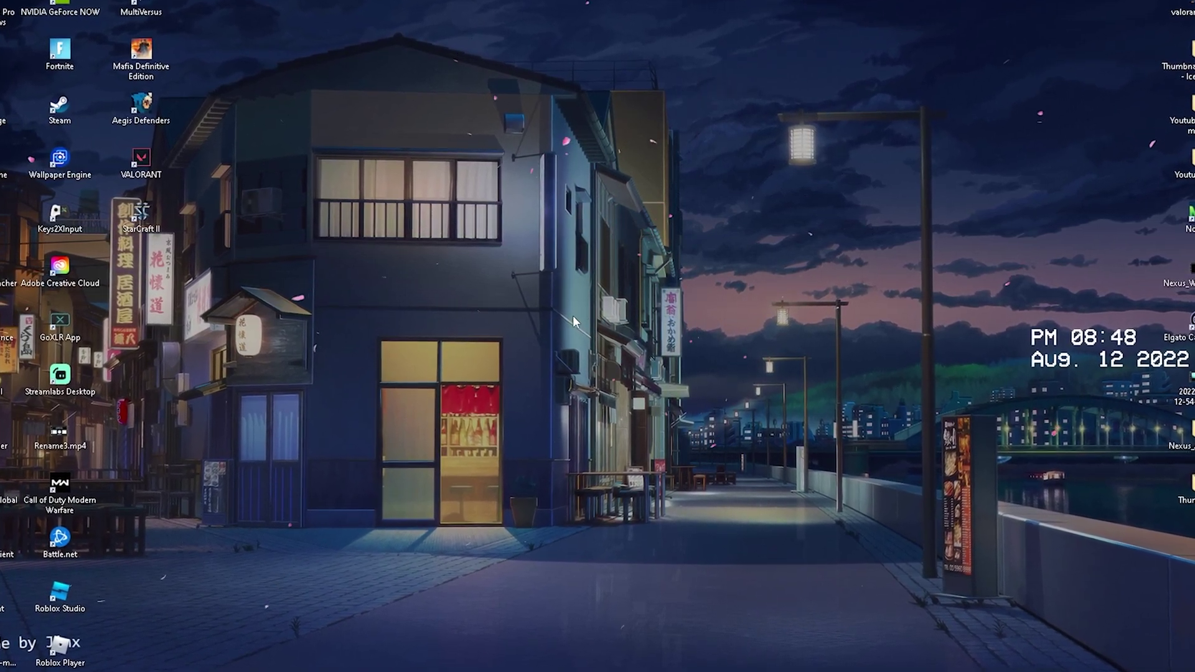
Launch Task Manager from the taskbar and show the Details process list
right_click(614, 671)
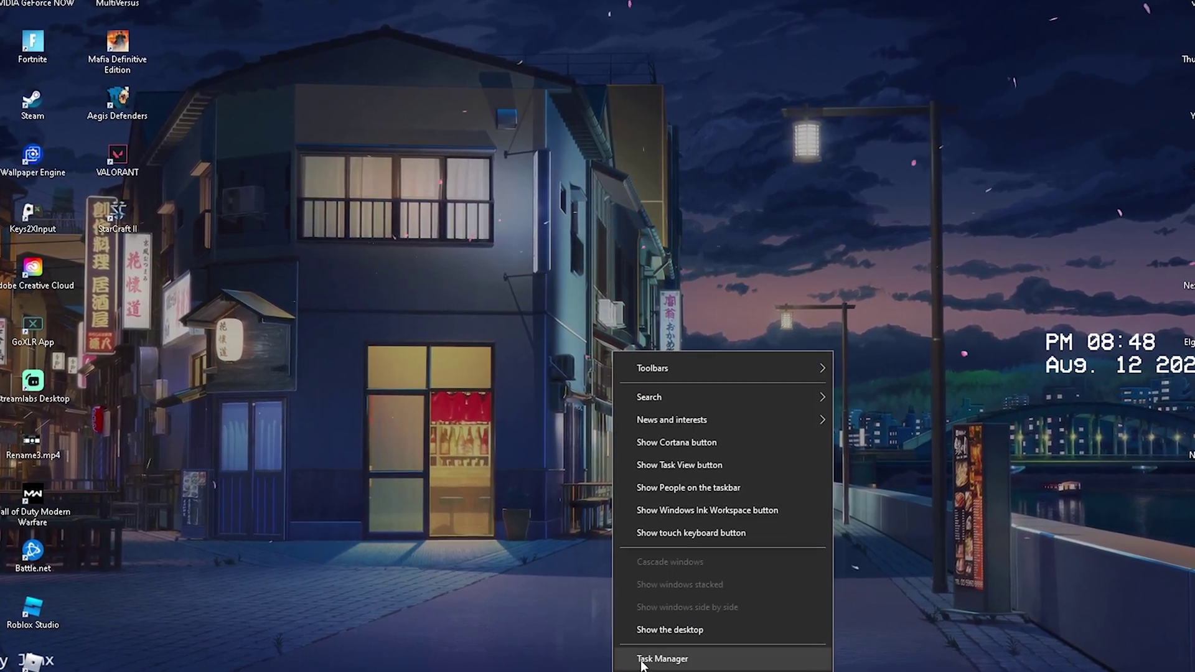
left_click(653, 655)
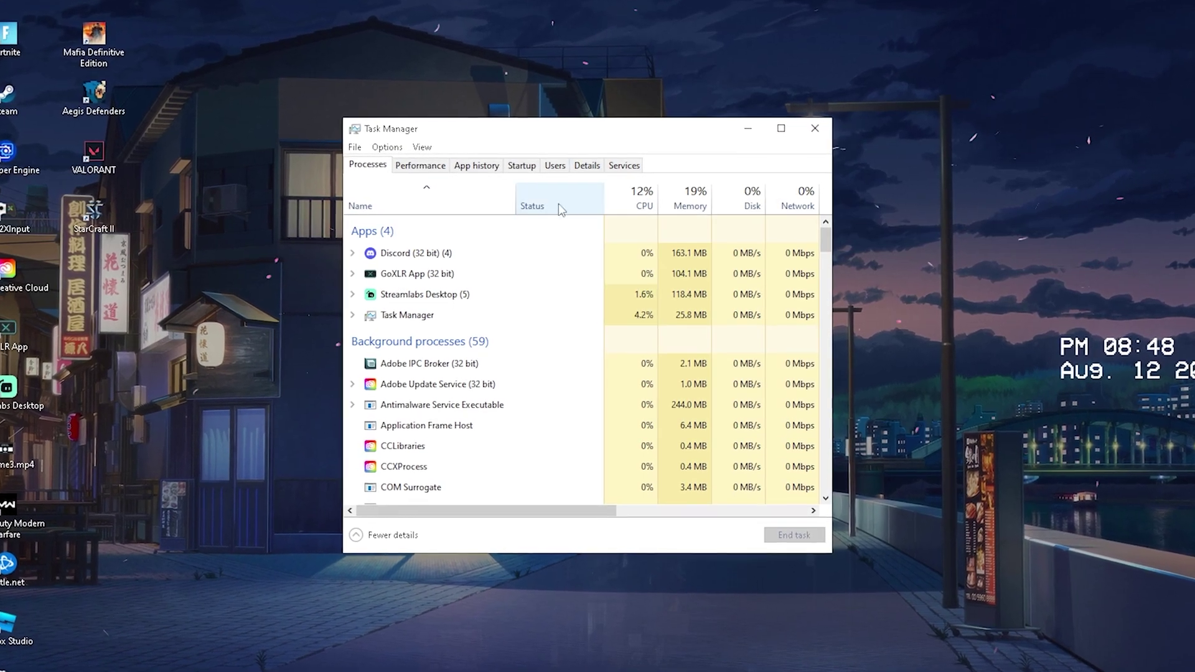
left_click(577, 167)
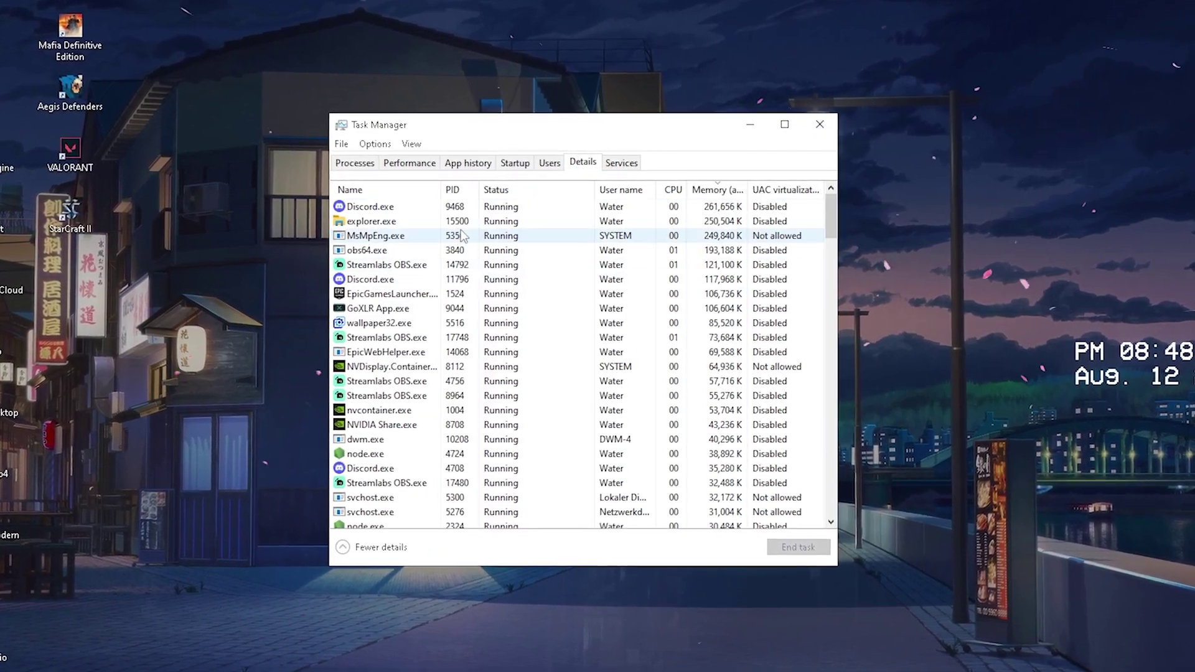
left_click(401, 311)
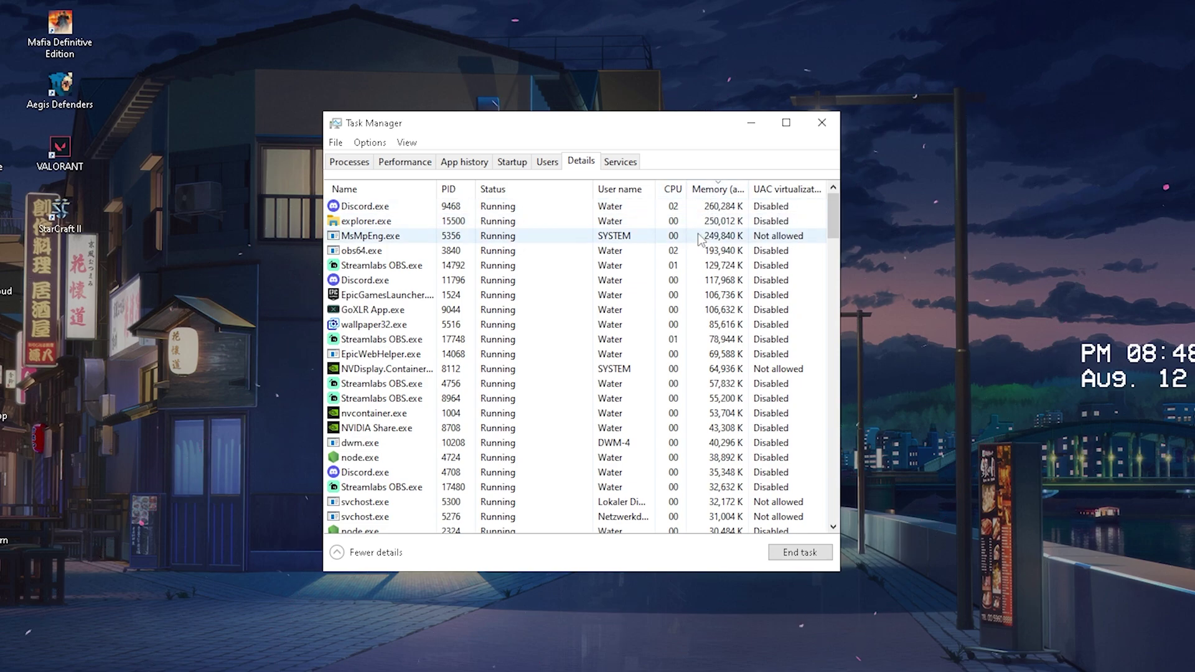
Sort processes by memory, largest first, and select wallpaper32.exe
left_click(709, 190)
left_click(710, 189)
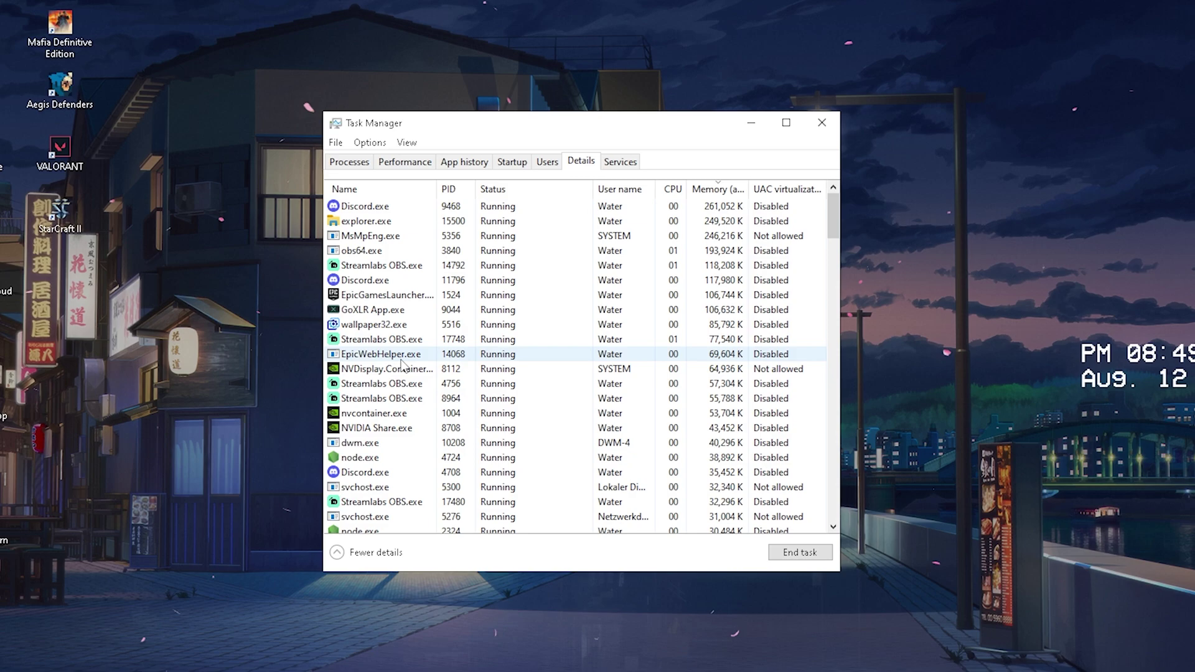
scroll(404, 366, "down", 2)
scroll(403, 366, "down", 2)
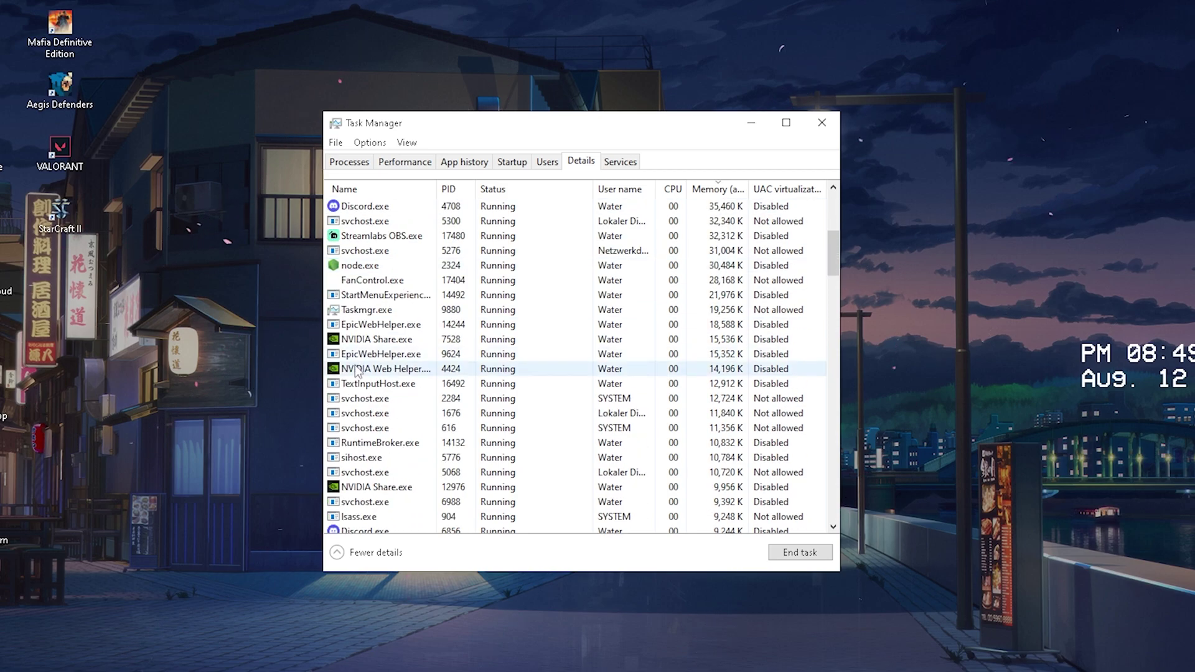
scroll(457, 414, "up", 4)
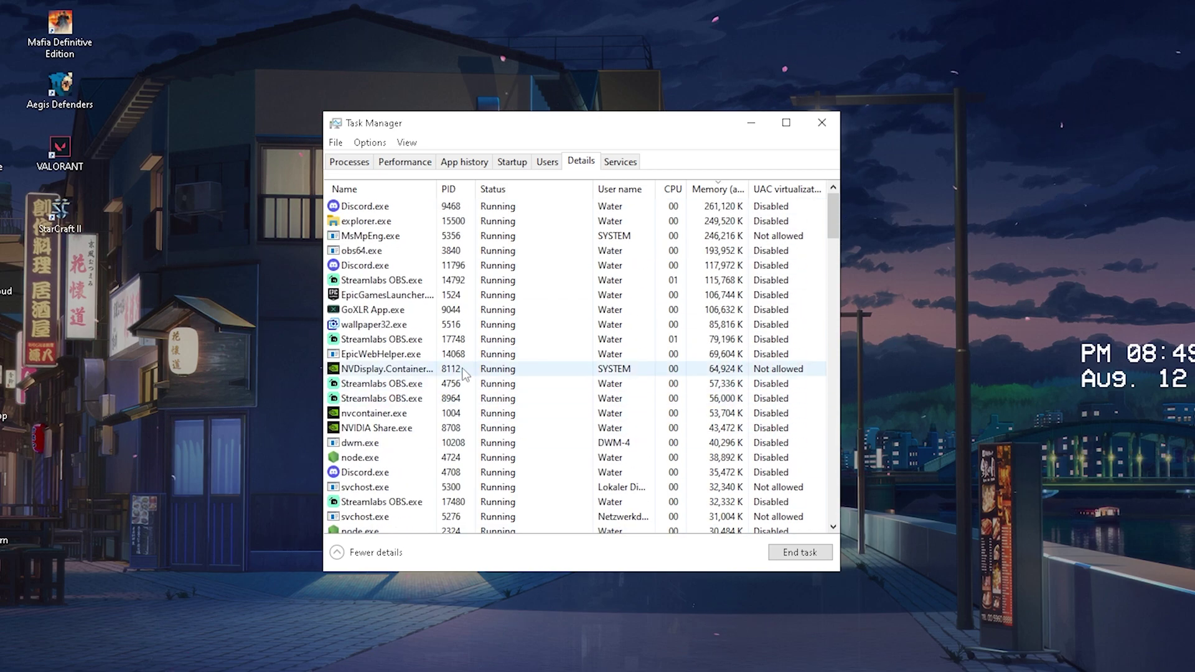
left_click(355, 326)
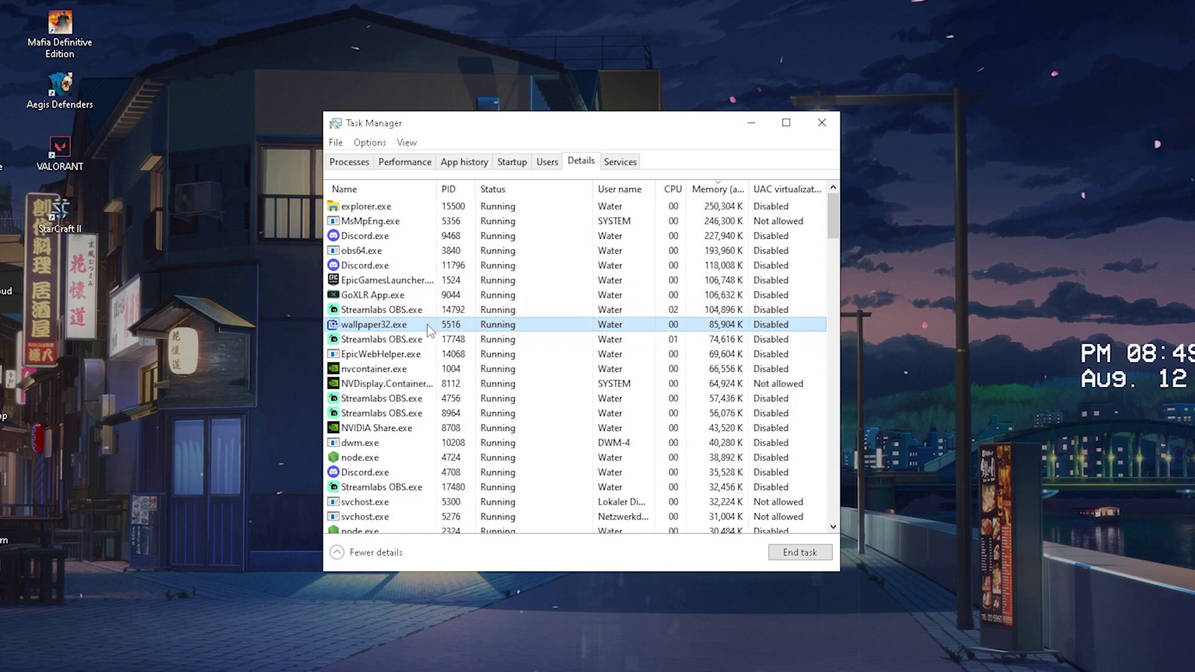
Check the actions for wallpaper32.exe and EpicGamesLauncher without ending either process
right_click(362, 327)
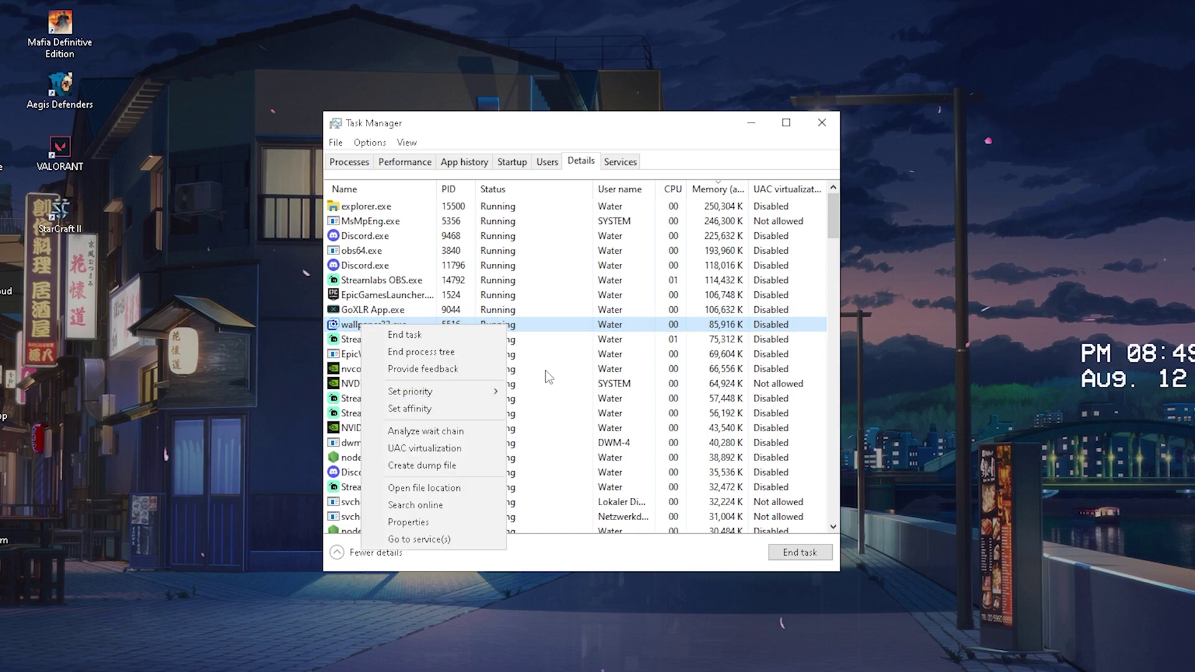
left_click(579, 335)
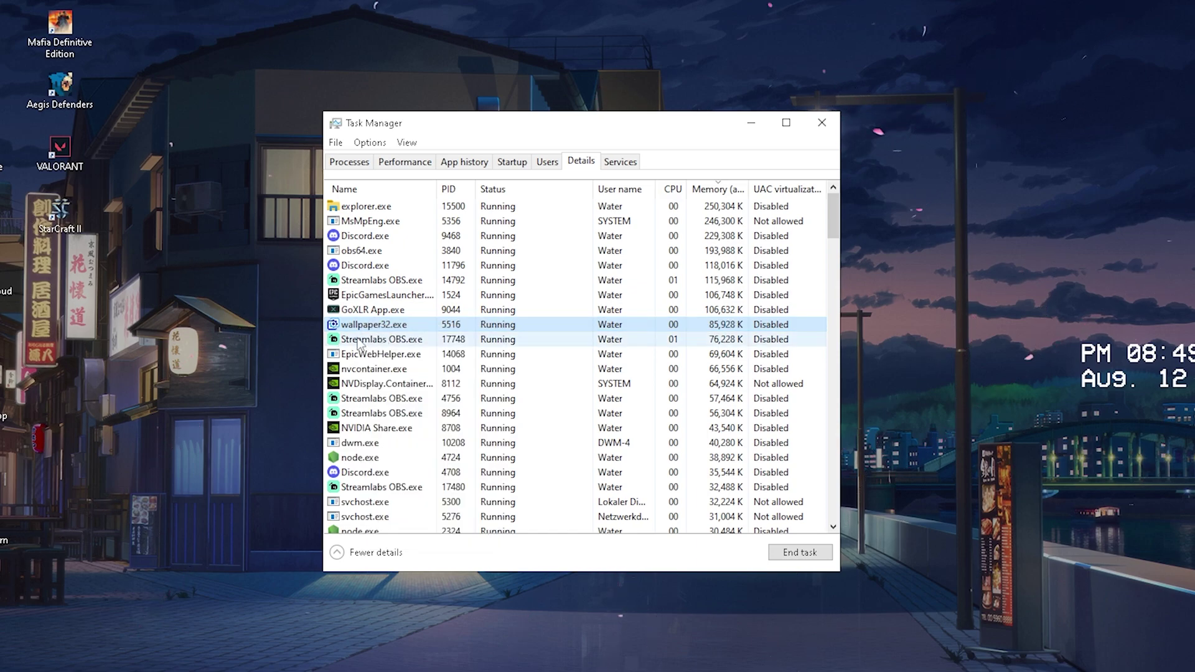
left_click(379, 297)
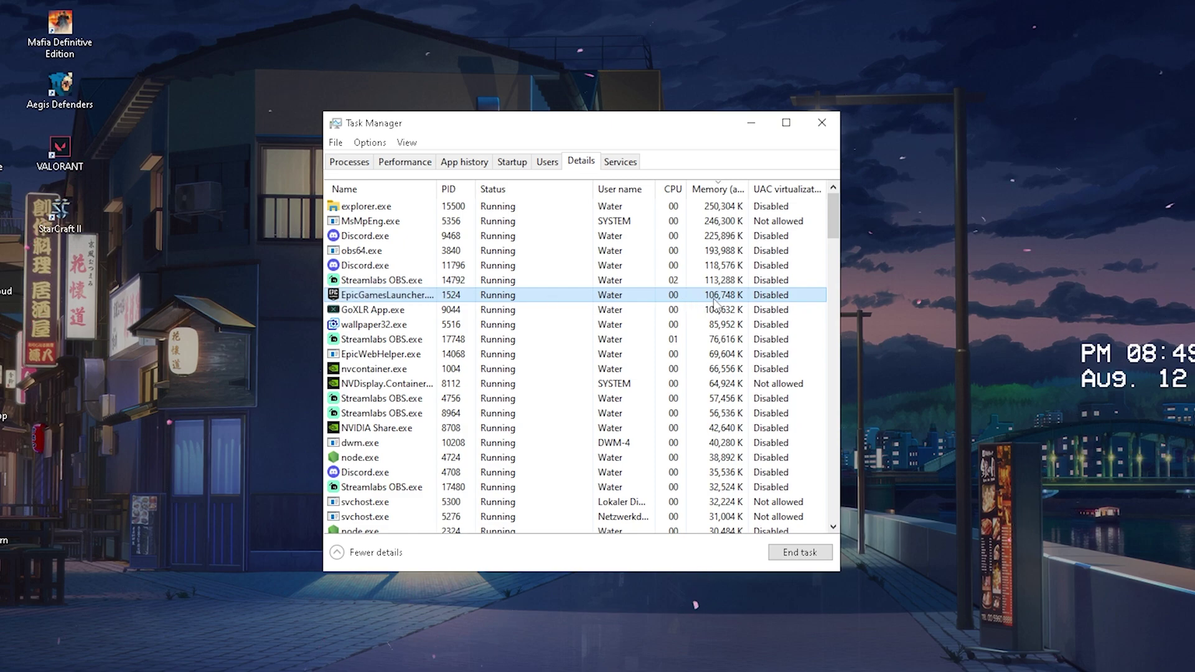
right_click(397, 300)
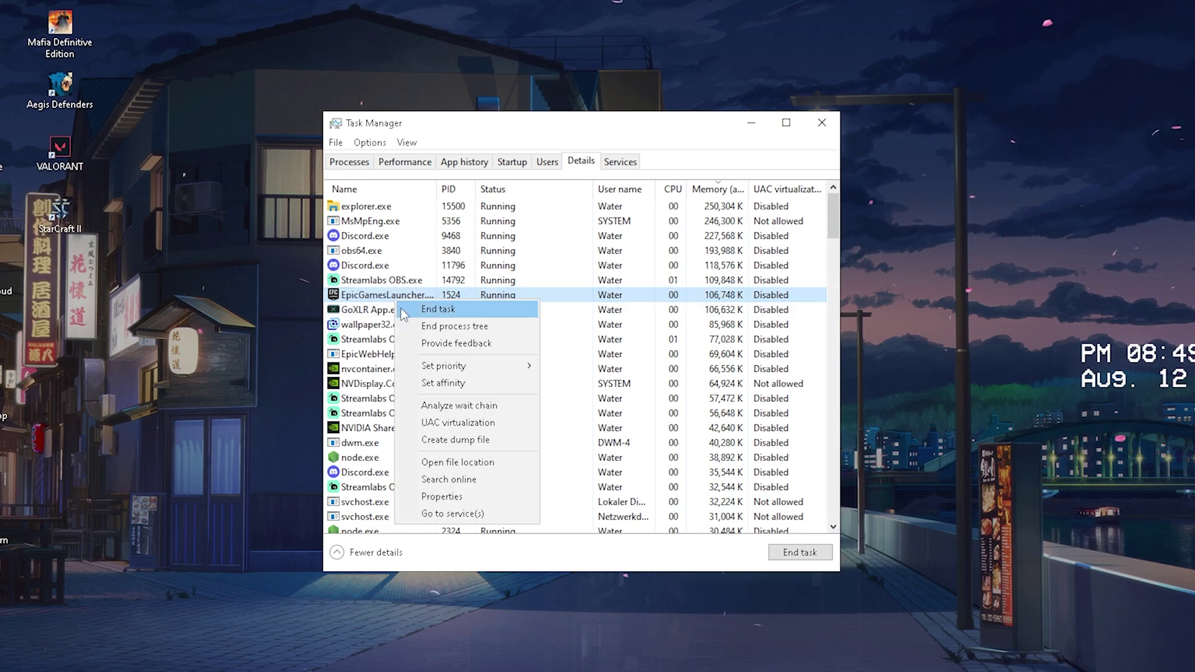
left_click(535, 293)
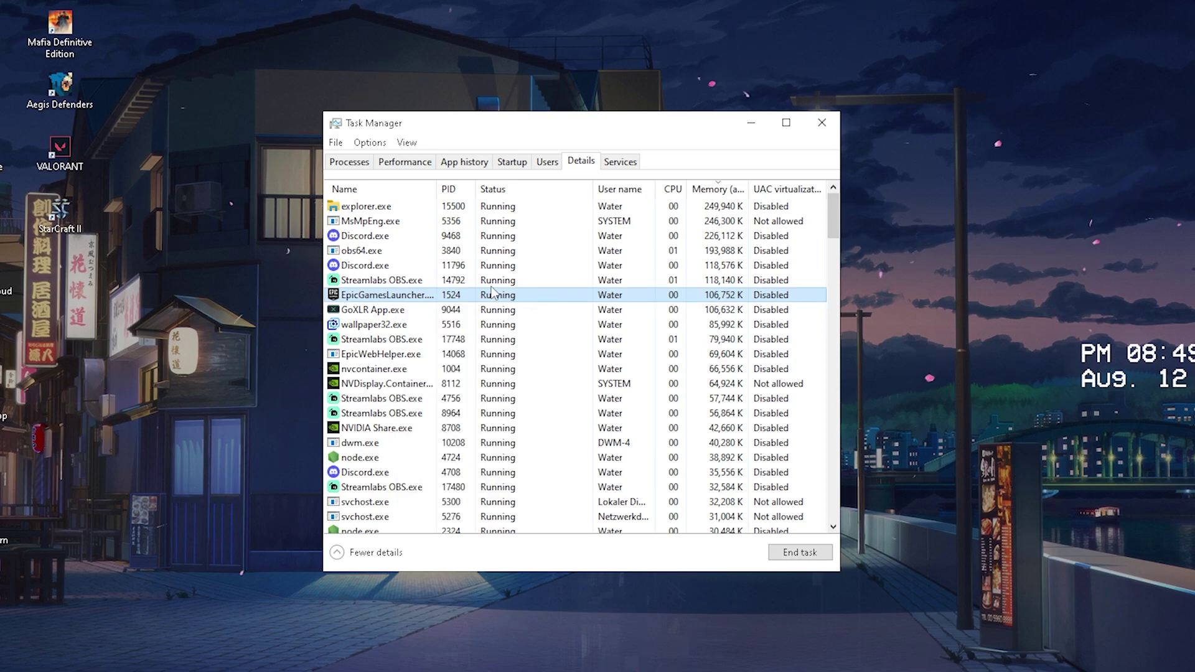
Check the actions for Discord.exe without ending it
key("d")
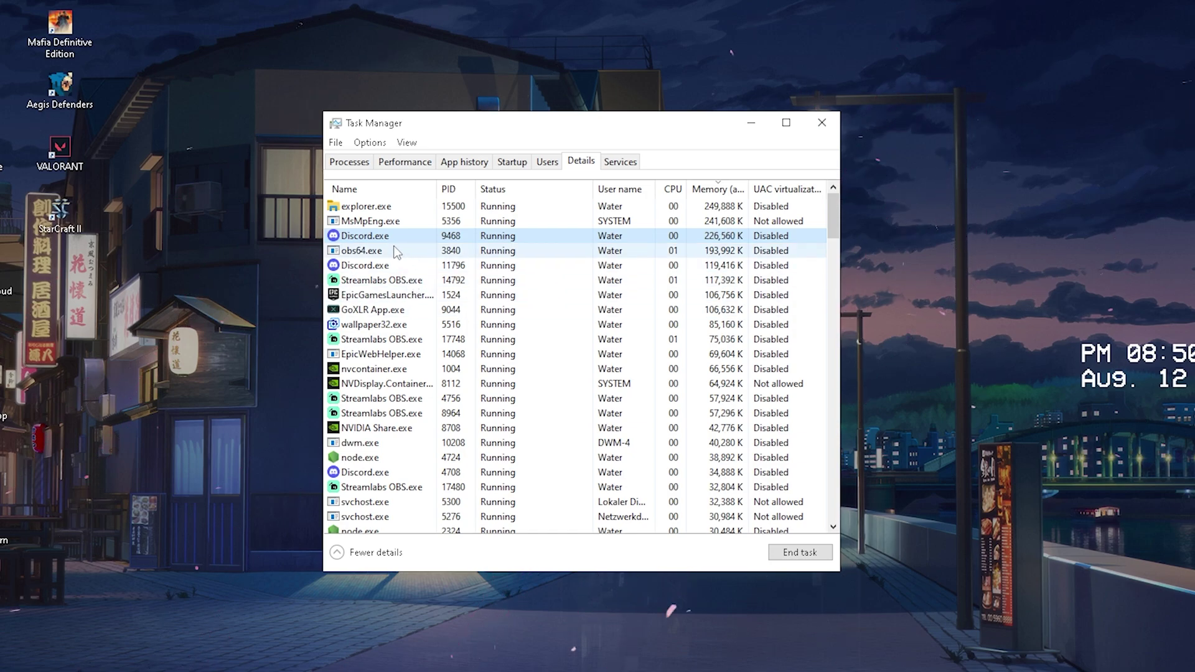
right_click(351, 235)
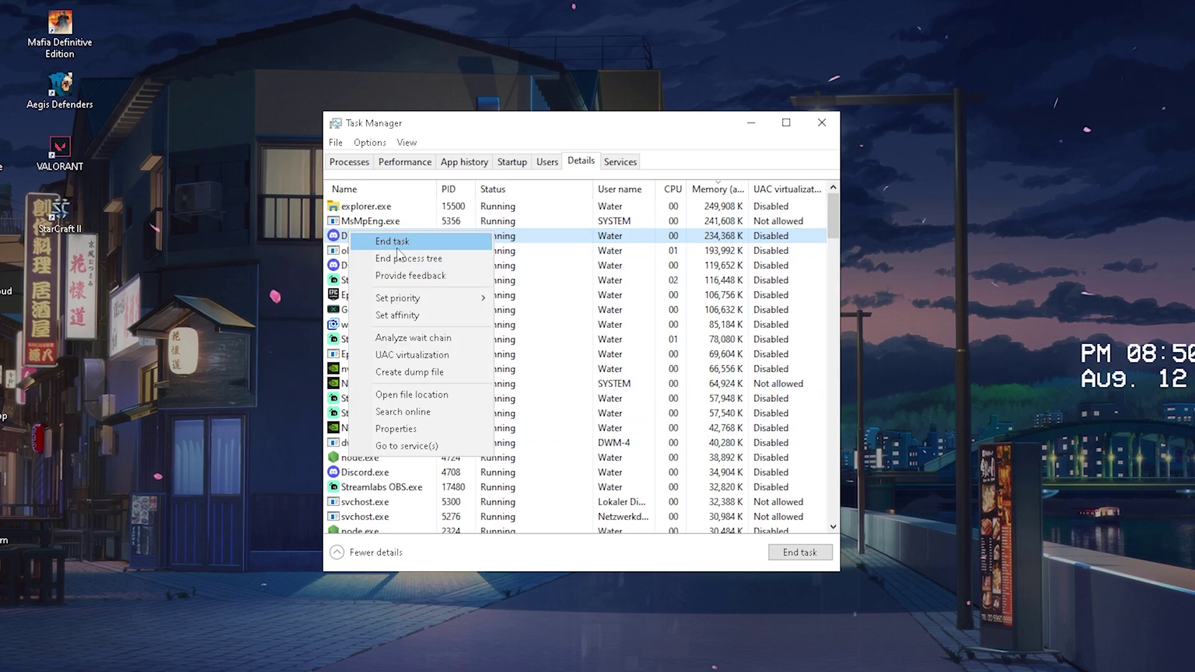
left_click(498, 294)
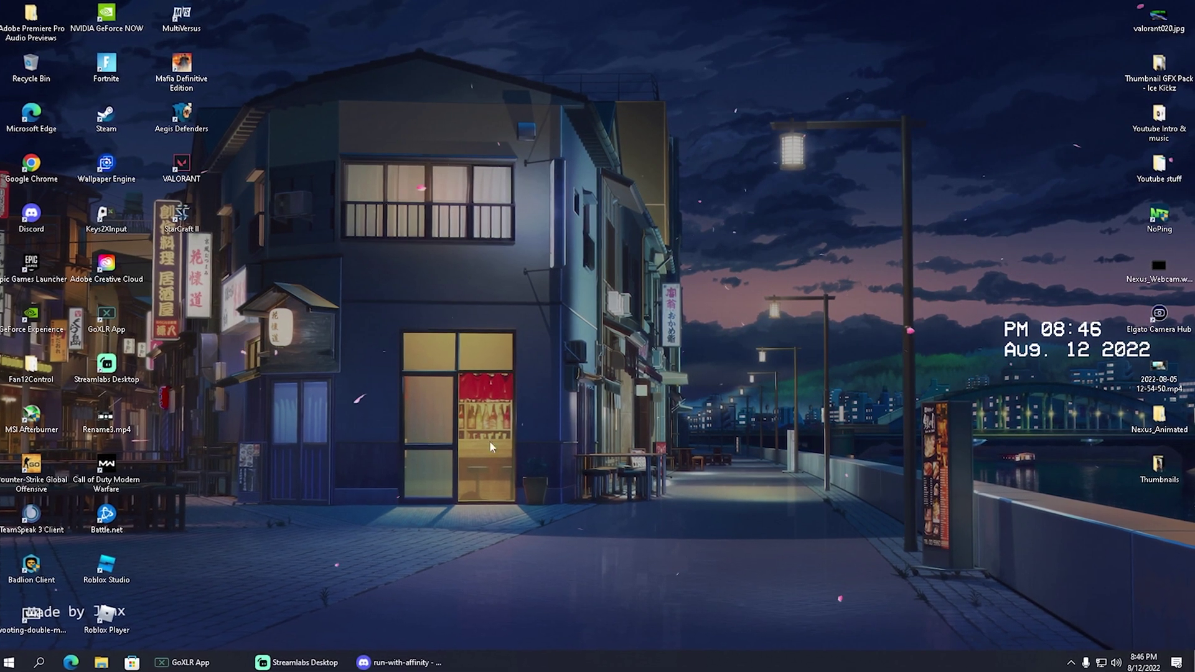
Search 'backgro' from Start and open the Background apps settings page
key("super")
type("backgro")
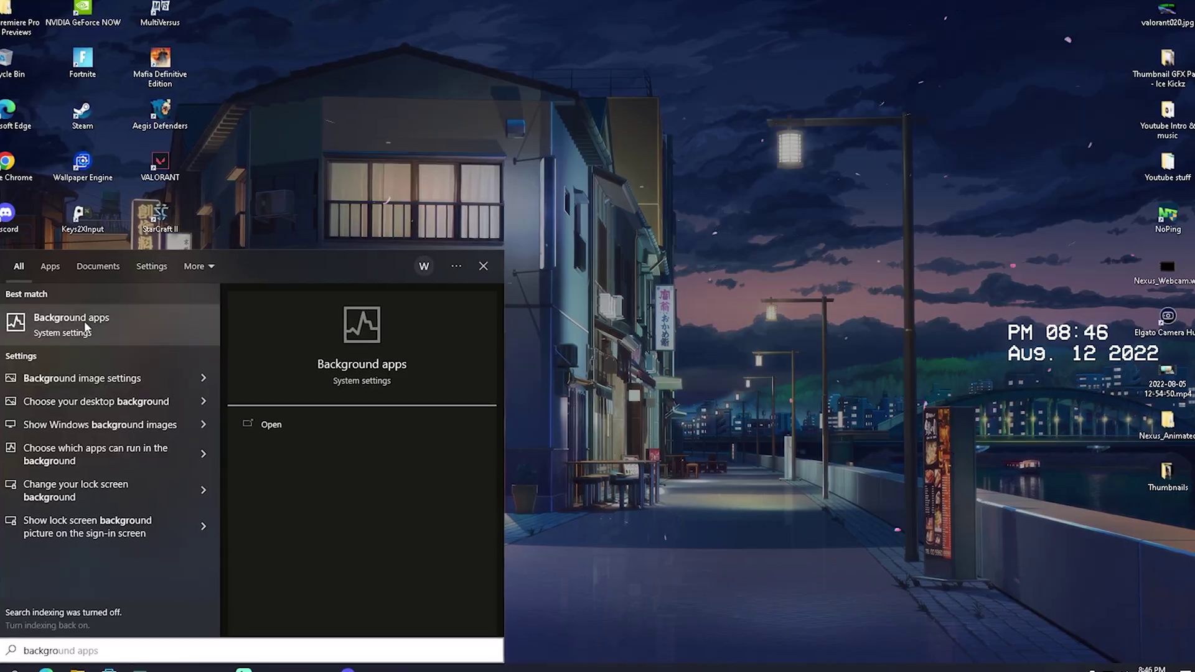
left_click(100, 319)
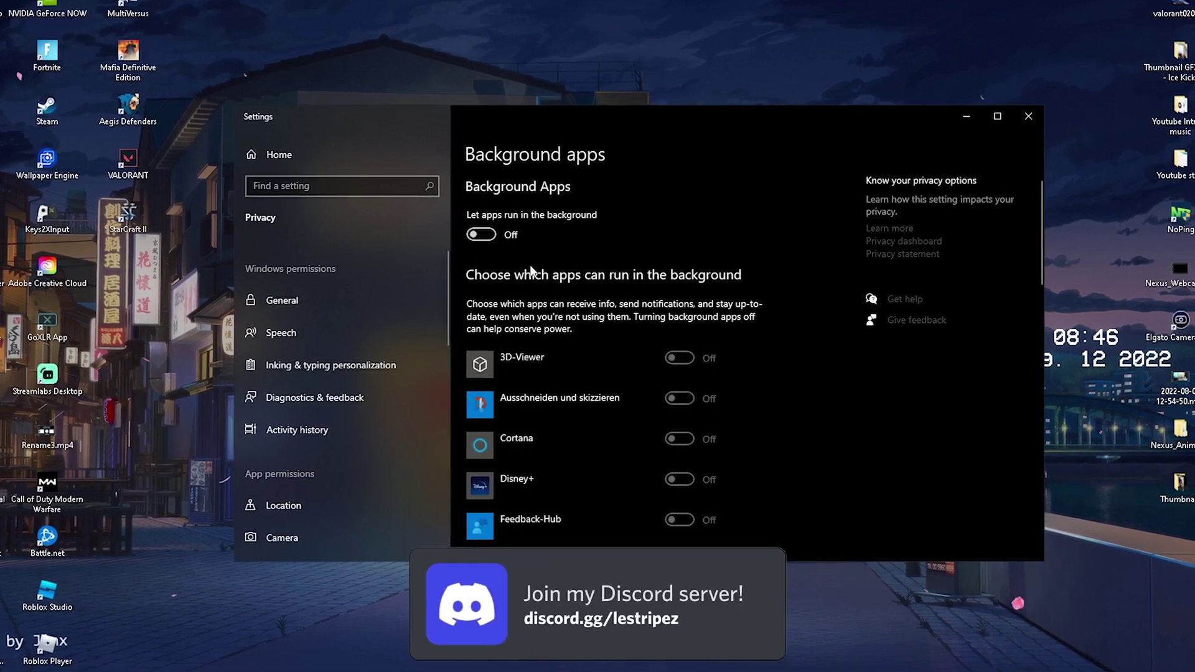
Turn 'Let apps run in the background' off and close Settings
scroll(533, 270, "down", 3)
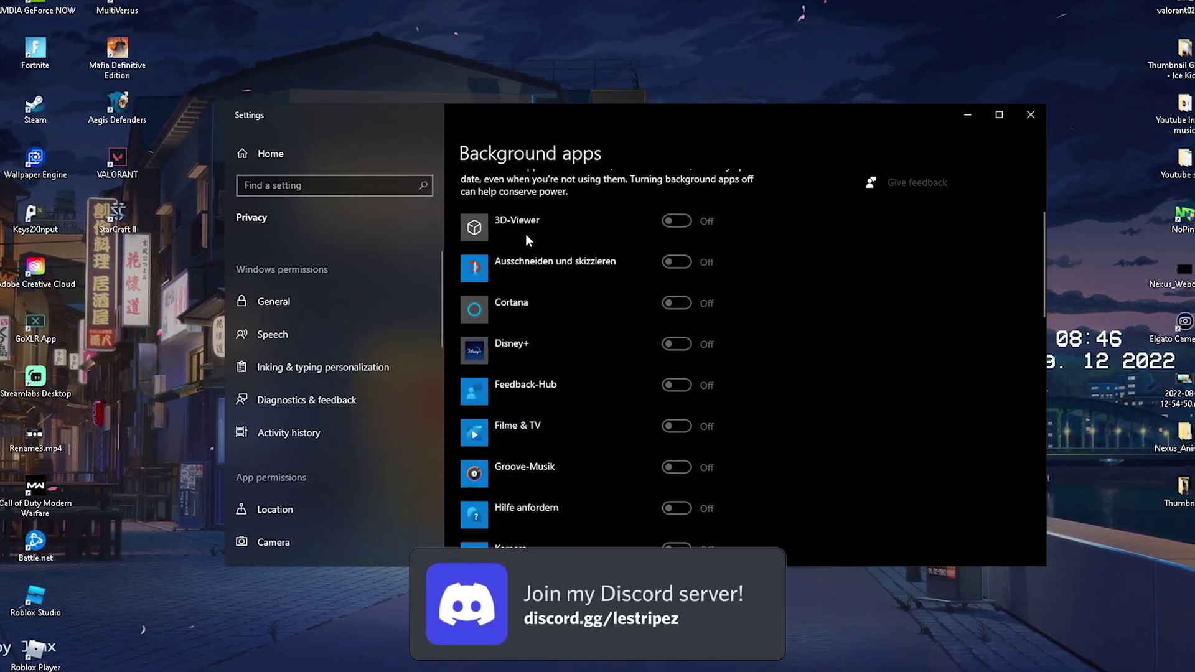
scroll(565, 236, "down", 1)
scroll(547, 280, "down", 4)
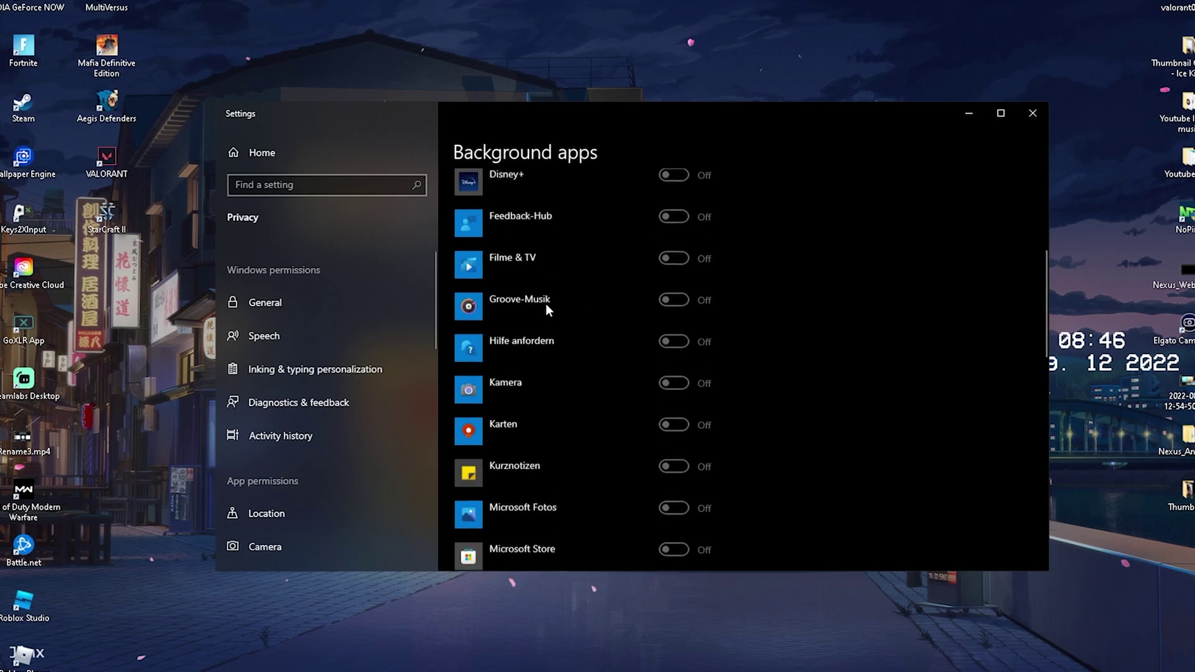
scroll(567, 333, "down", 10)
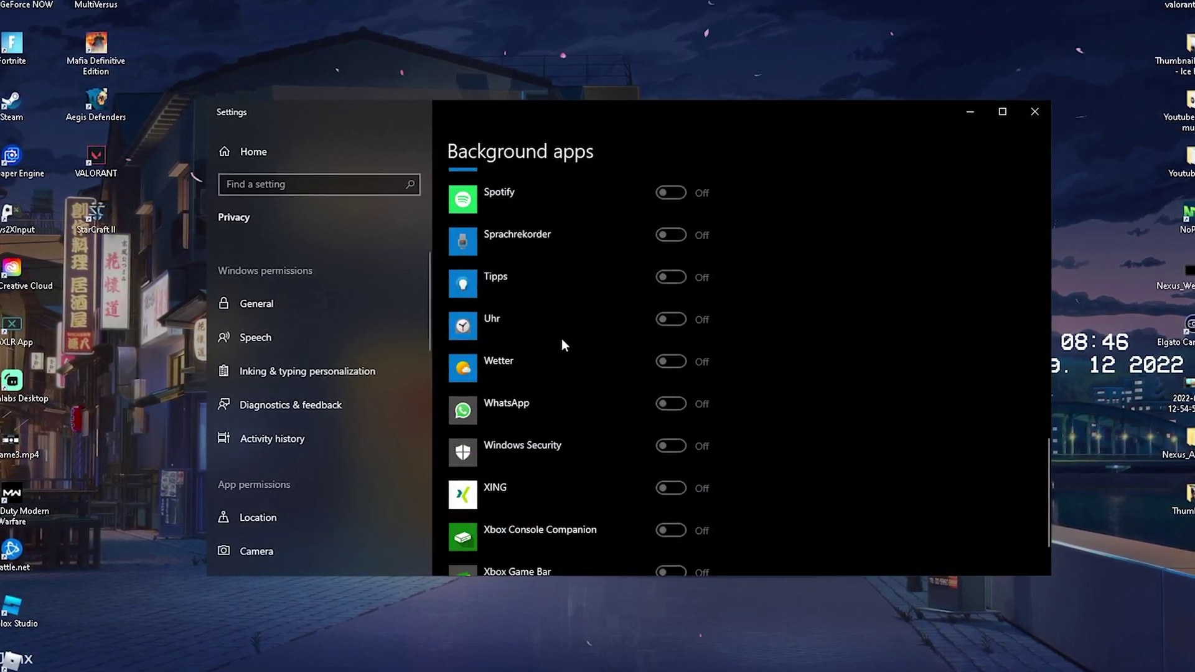
scroll(559, 342, "up", 15)
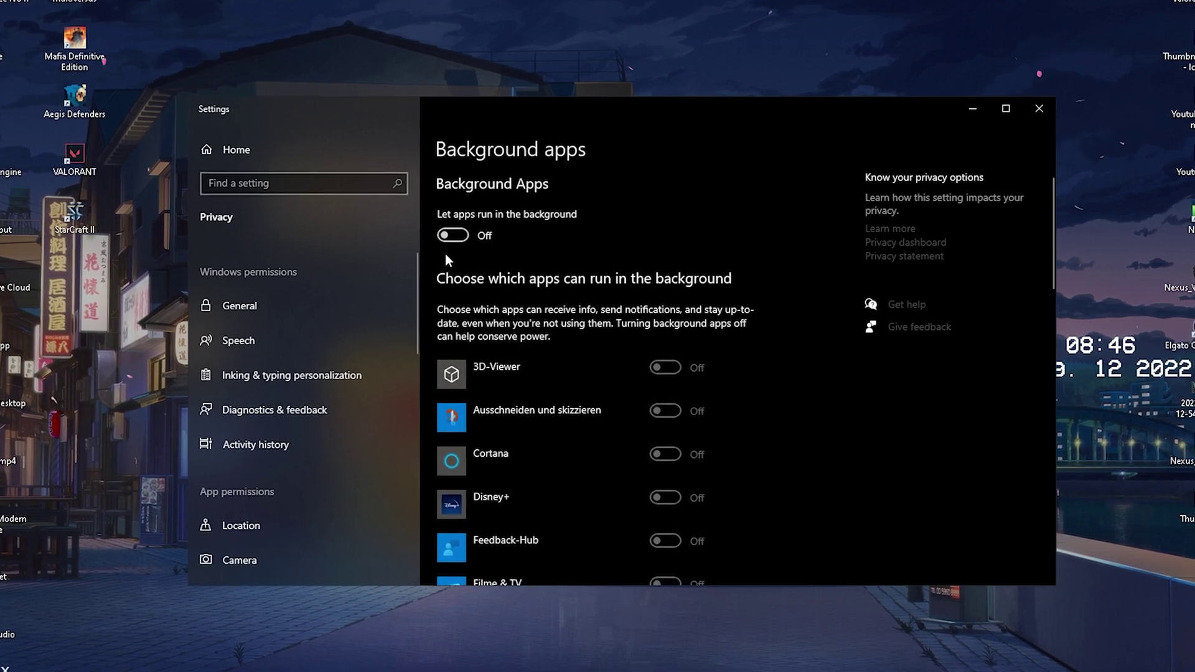
left_click(451, 236)
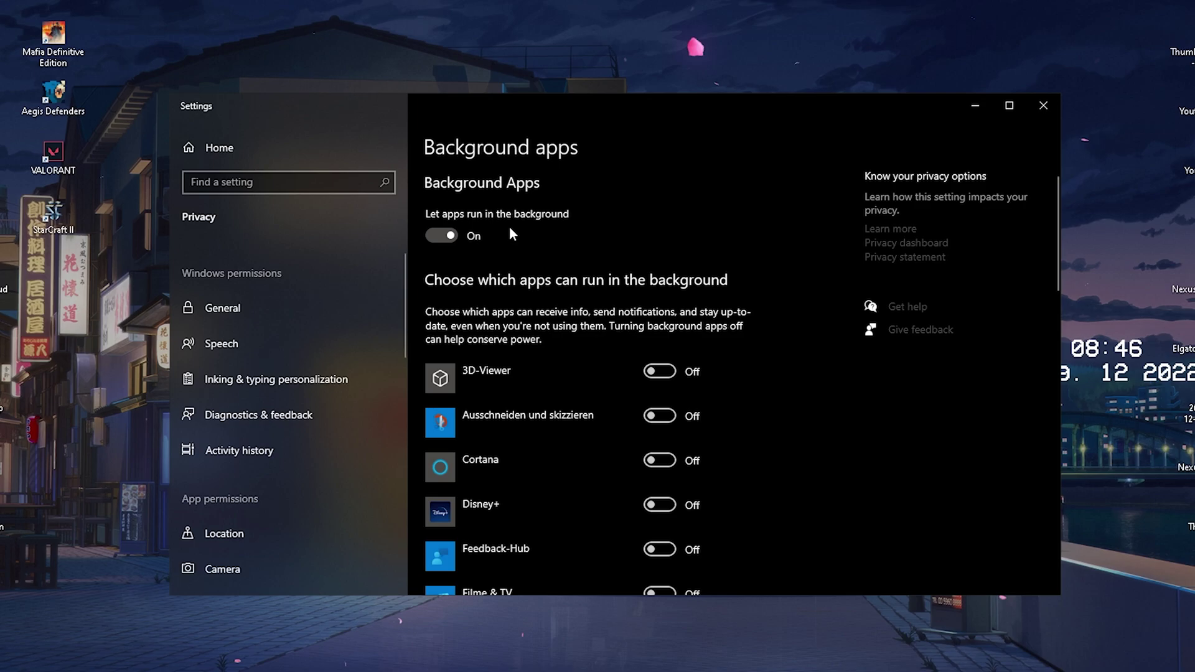
left_click(450, 235)
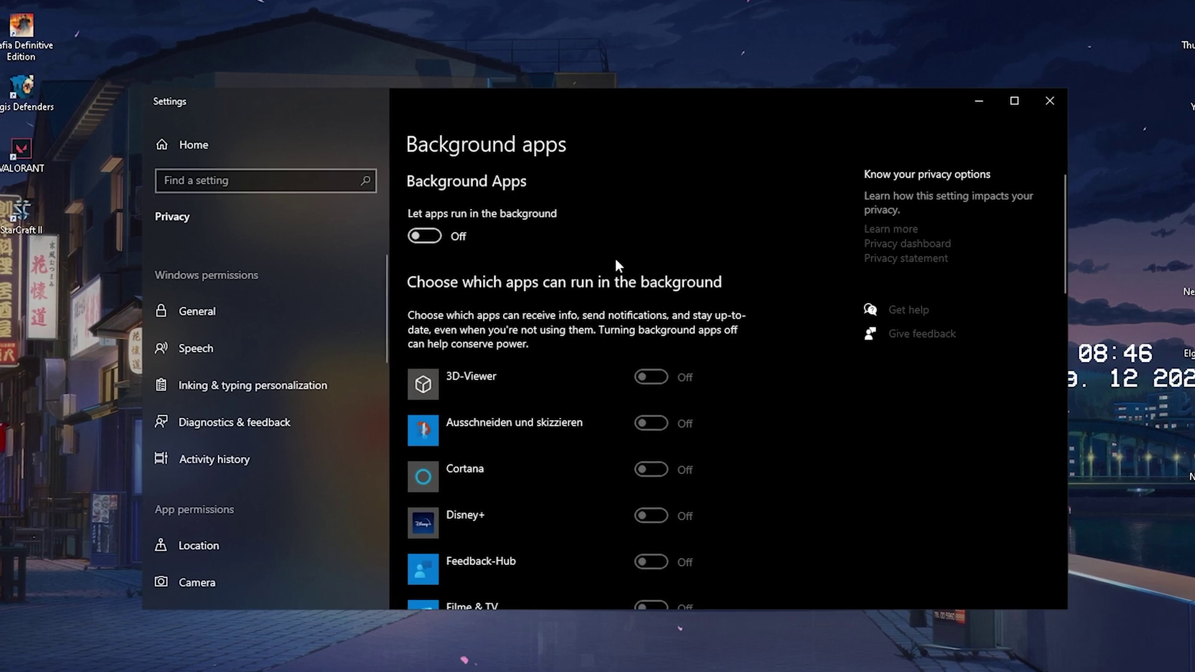
left_click(1045, 107)
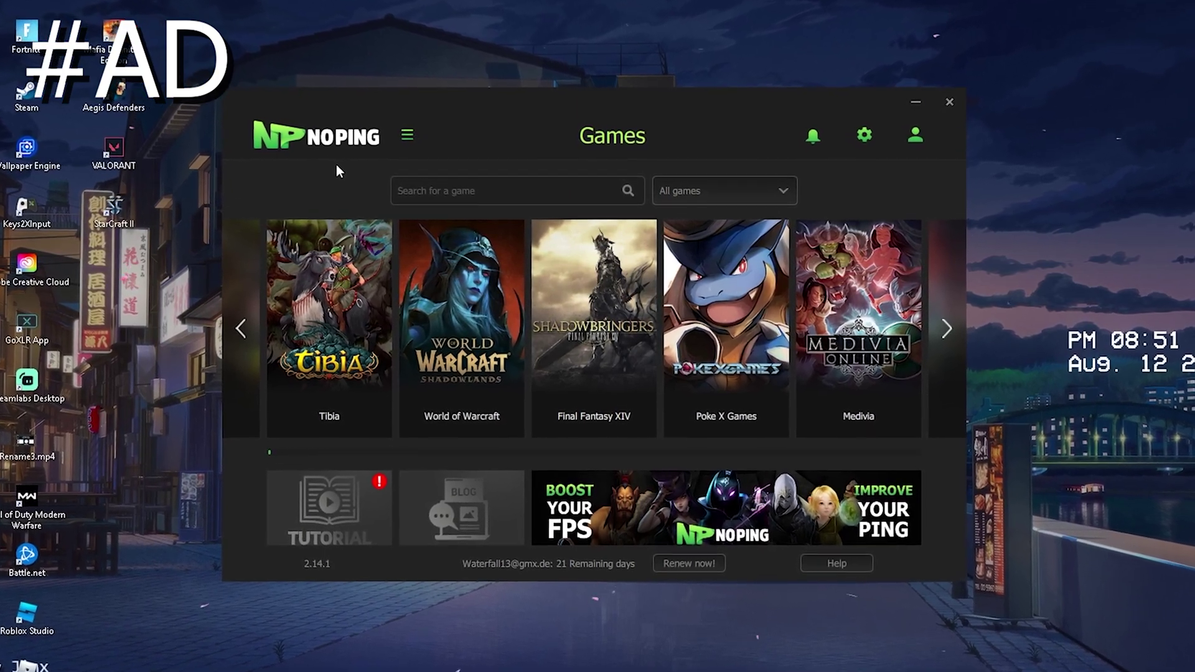
Search 'valo' in NoPing and choose the Frankfurt 04 server (11 ms) for Valorant
left_click(447, 193)
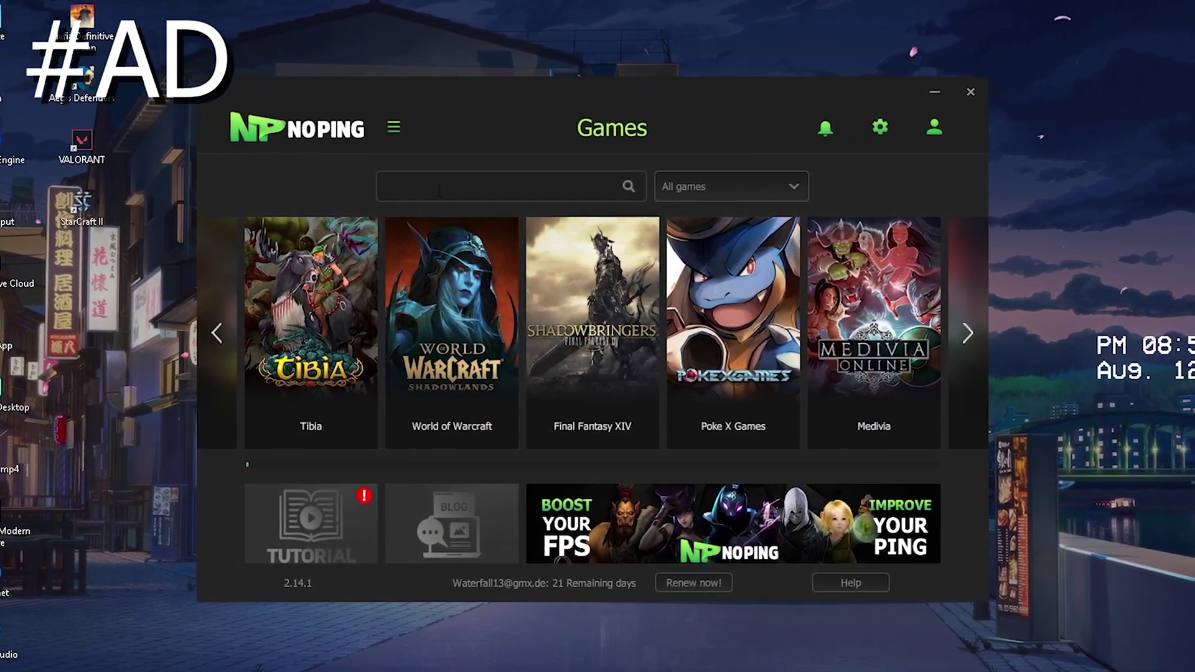
type("valo")
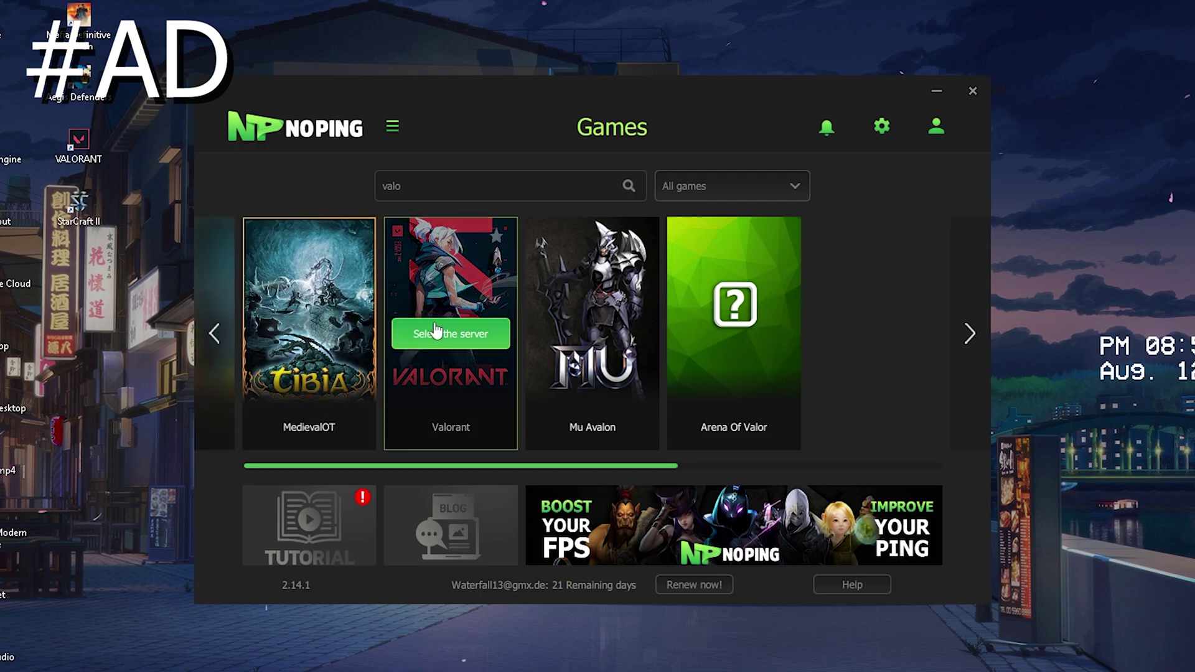
mouse_move(438, 314)
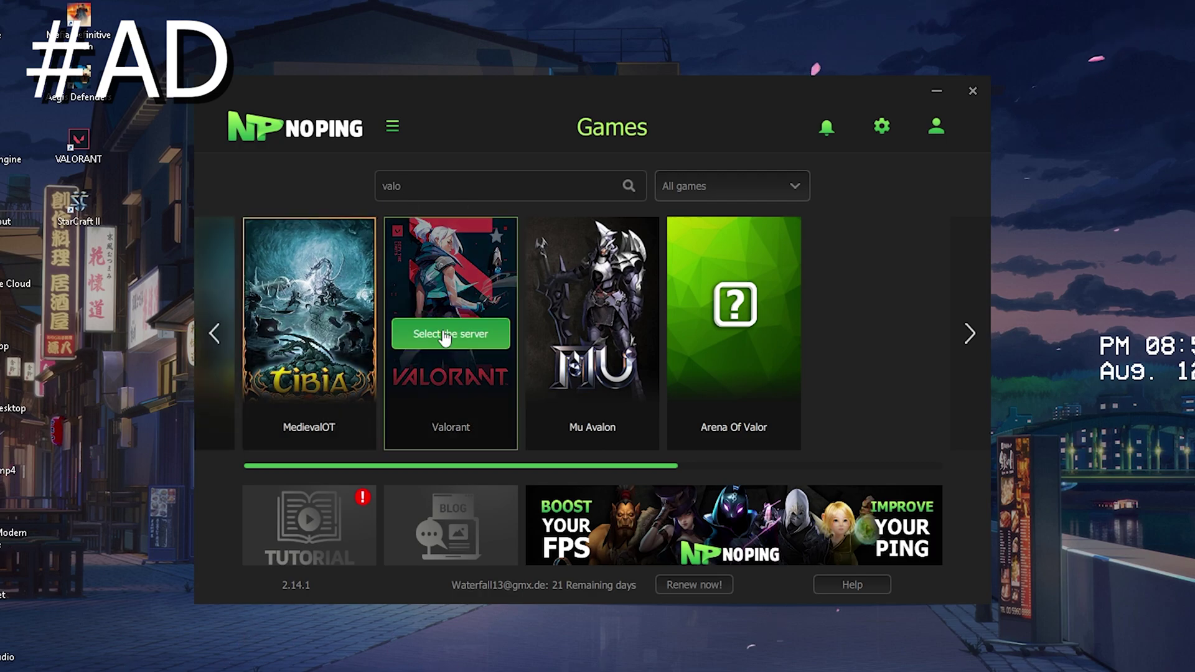
left_click(443, 336)
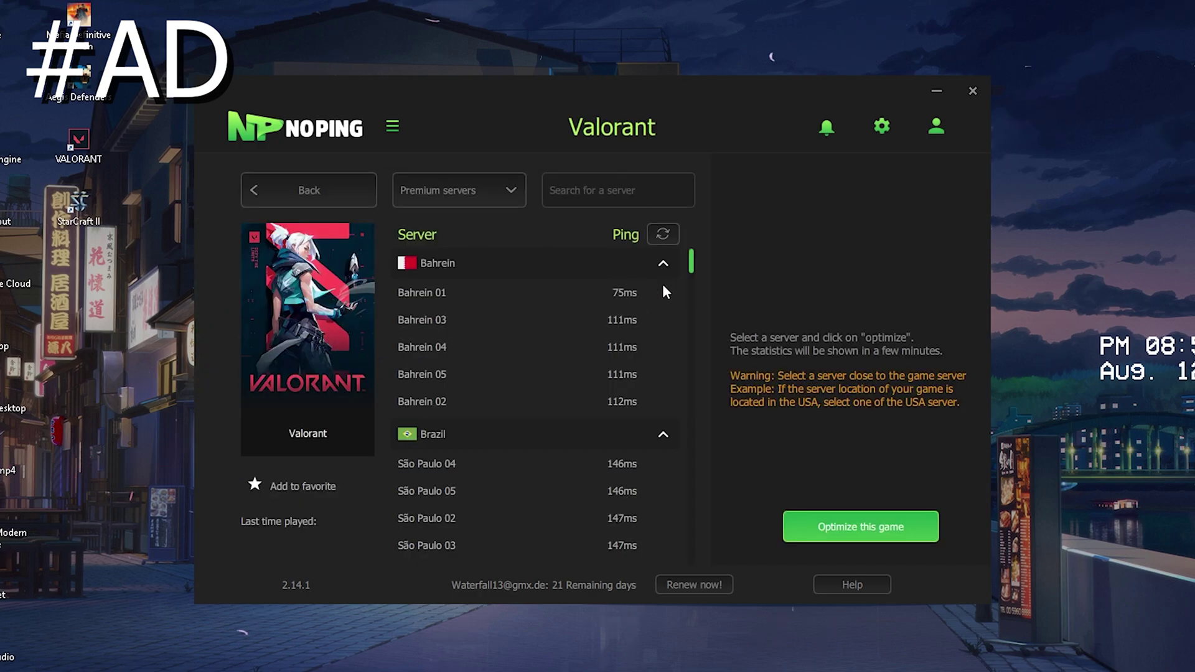
left_click_drag(689, 268, 690, 300)
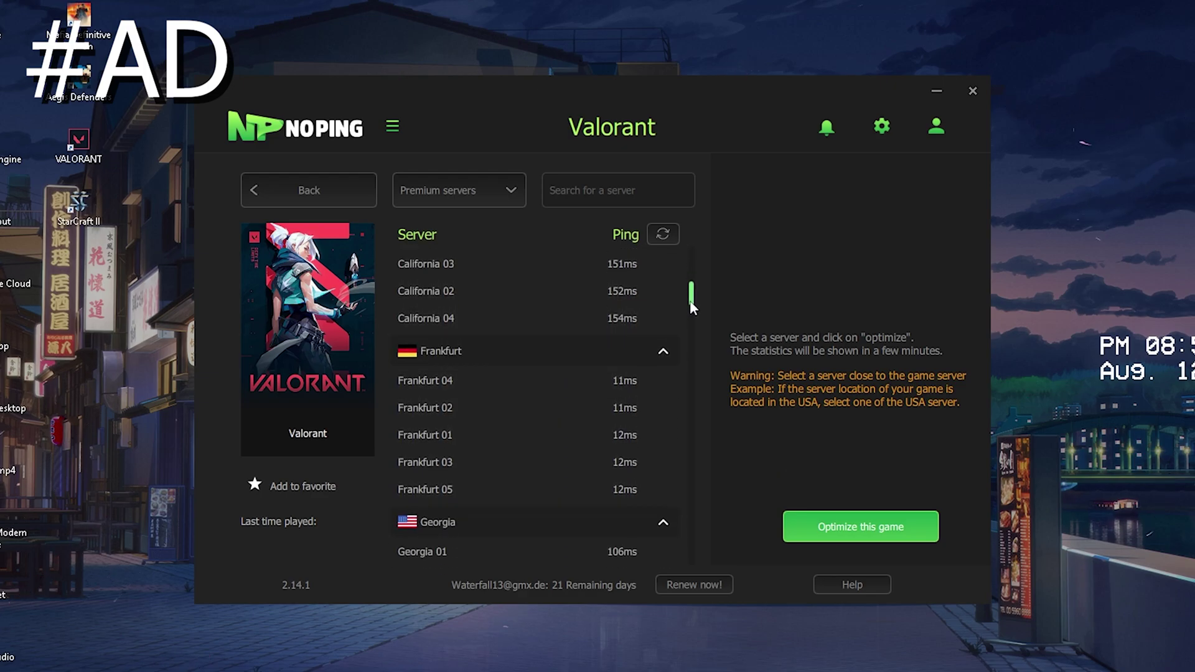
left_click(424, 387)
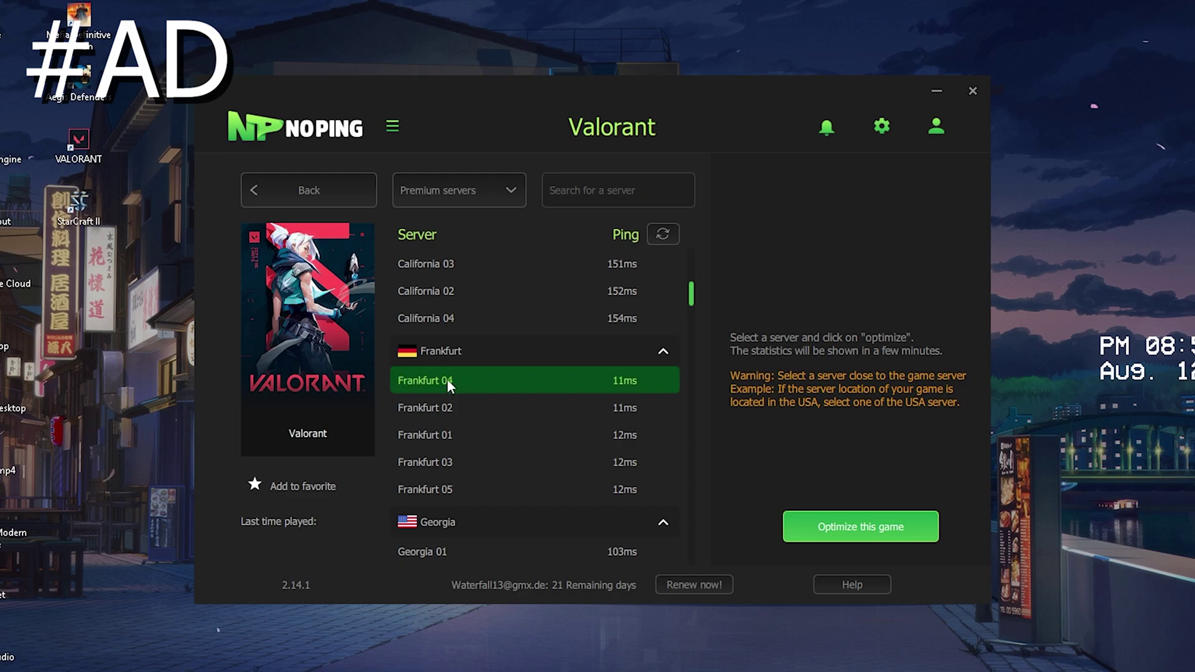
scroll(550, 411, "down", 3)
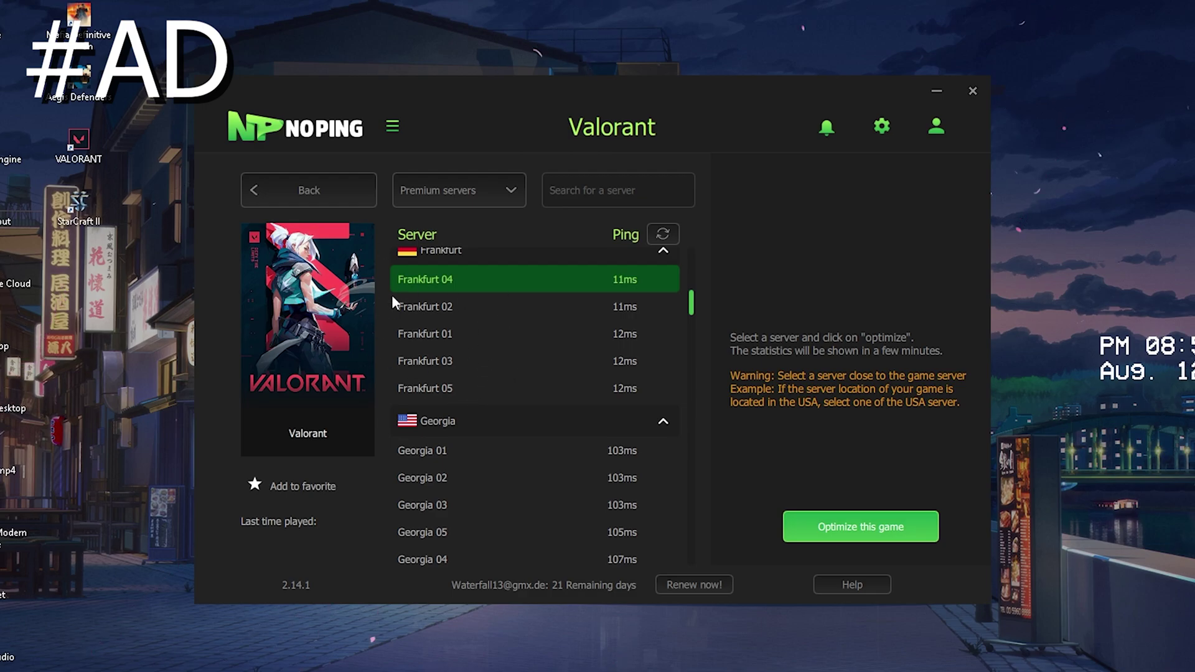
scroll(448, 320, "up", 3)
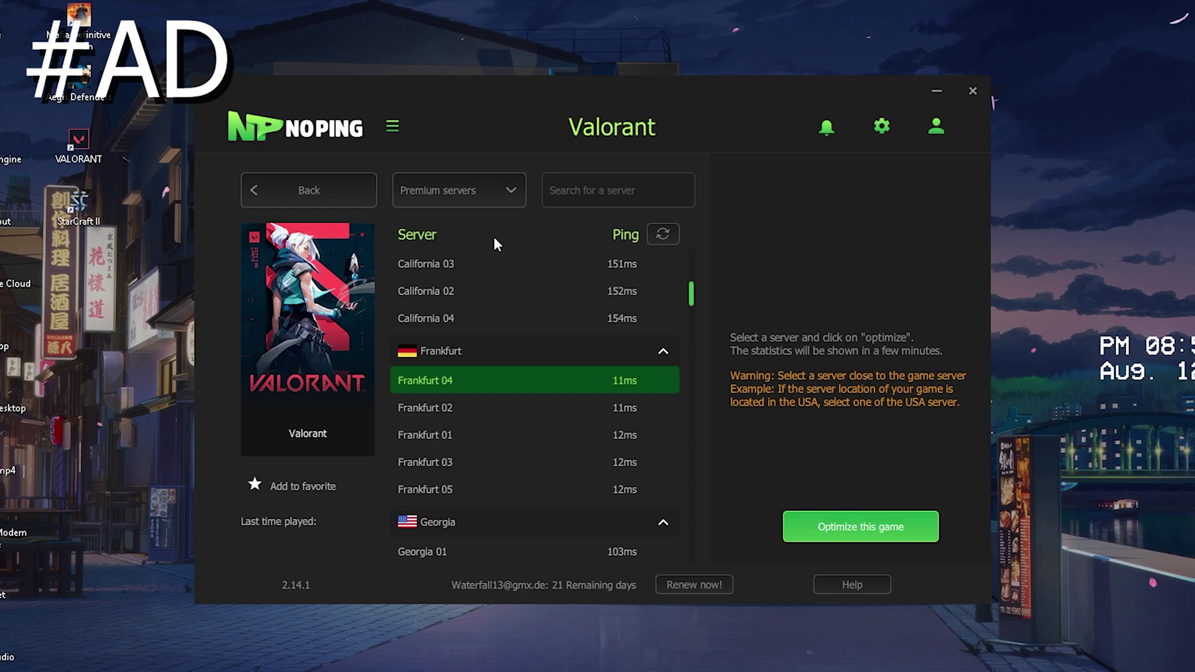
left_click(883, 128)
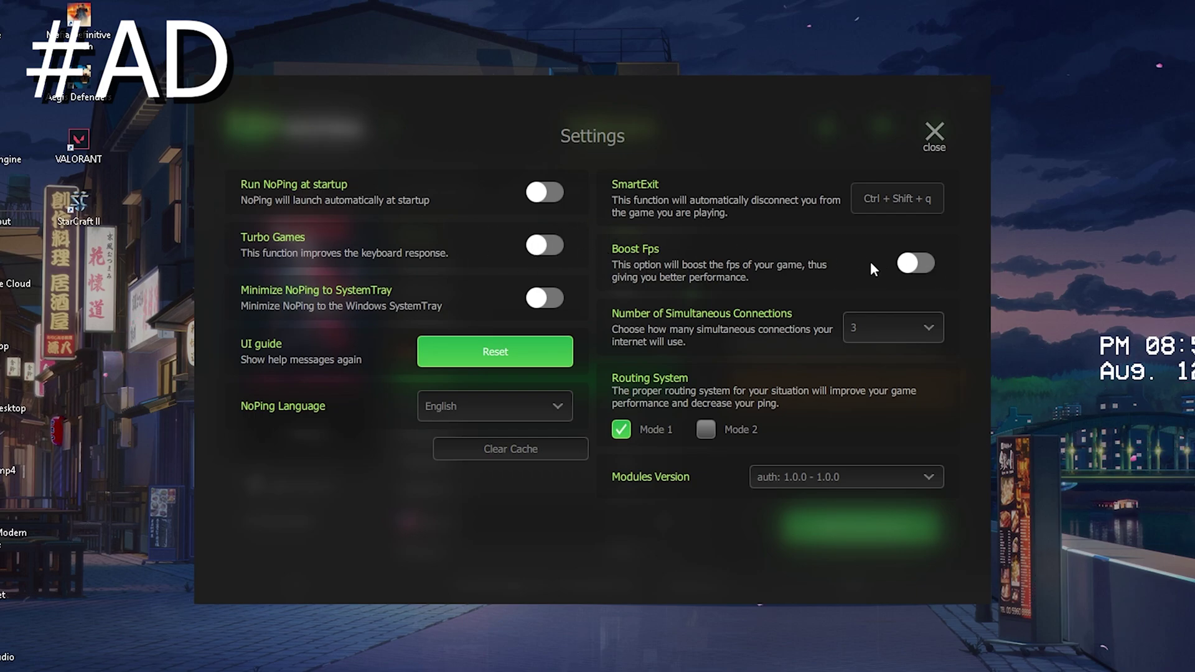
left_click(934, 137)
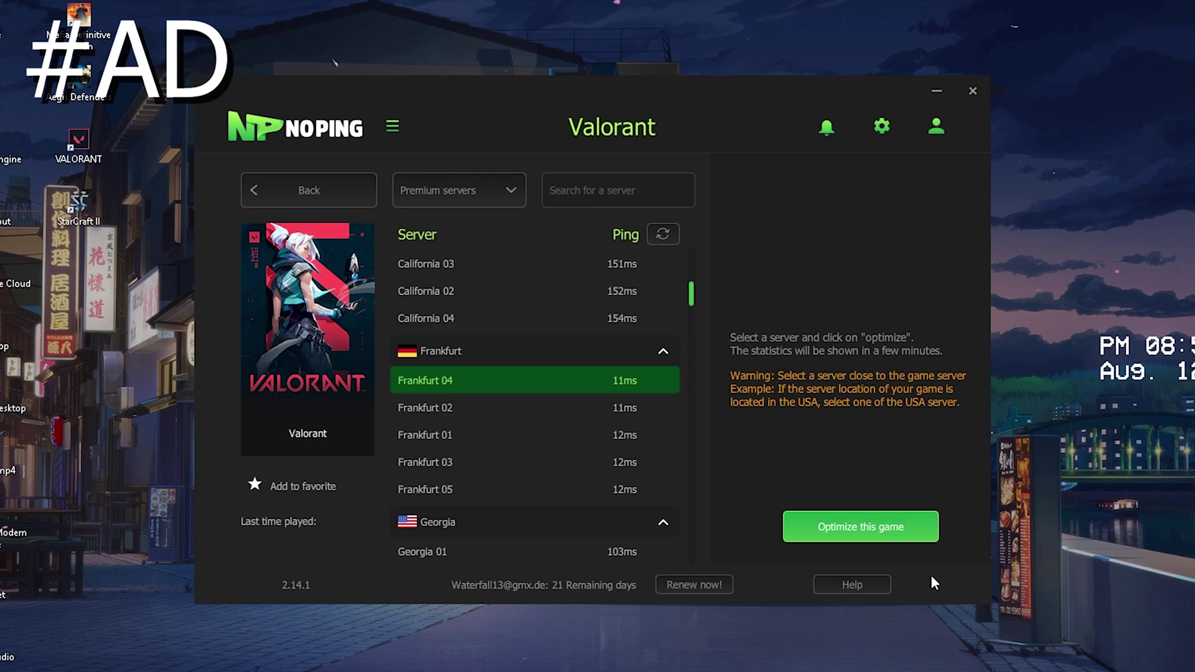